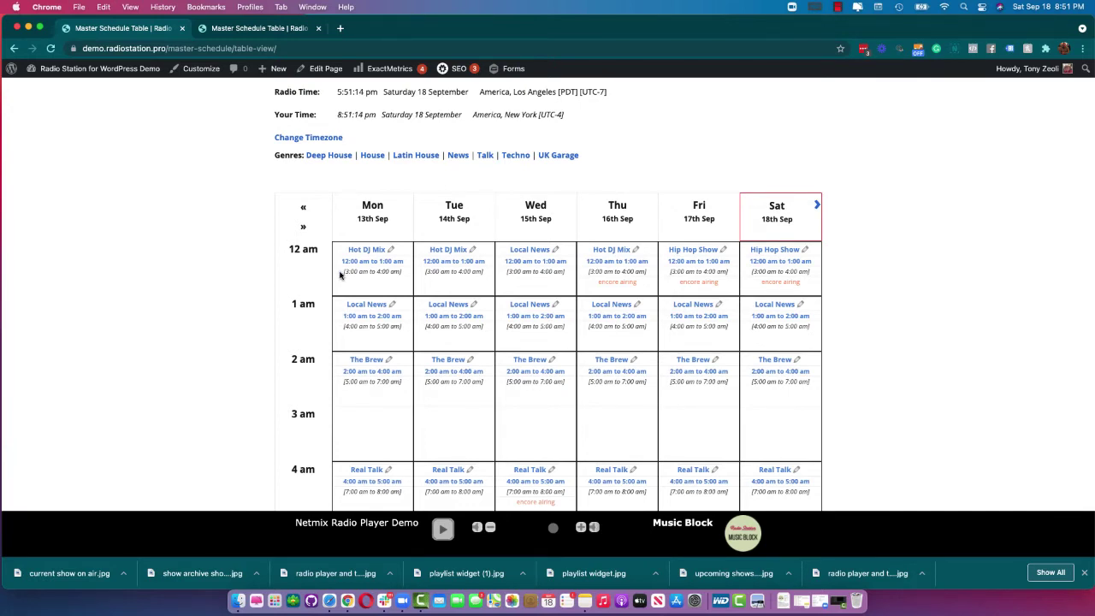
Check the station's Location Timezone setting, and on the master schedule page set the visitor timezone to America, PDT (GMT-07:00) - Los Angeles.
click(244, 29)
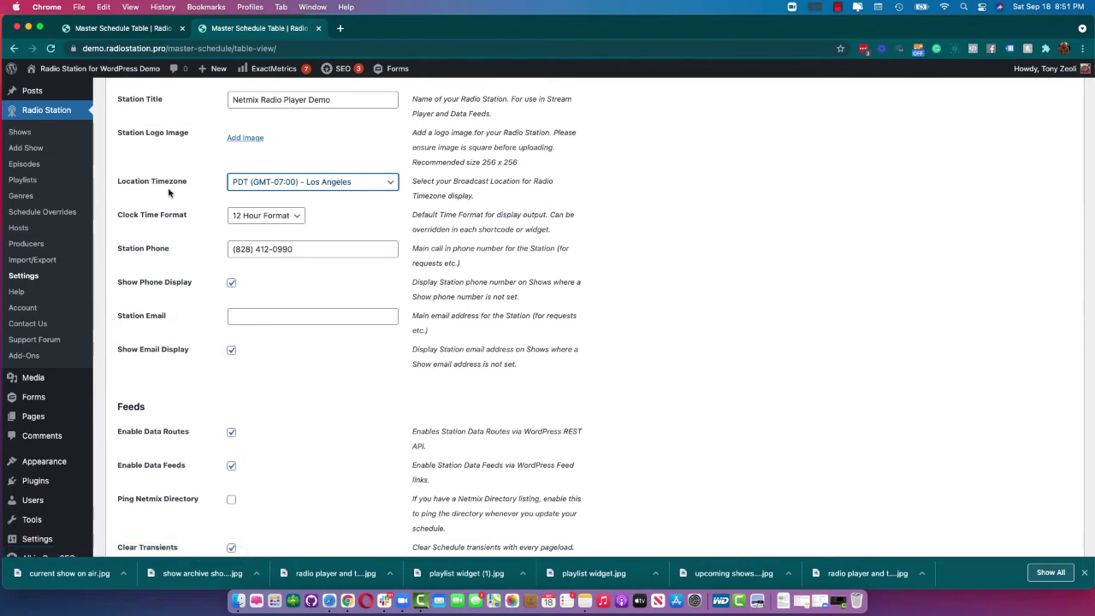
click(145, 32)
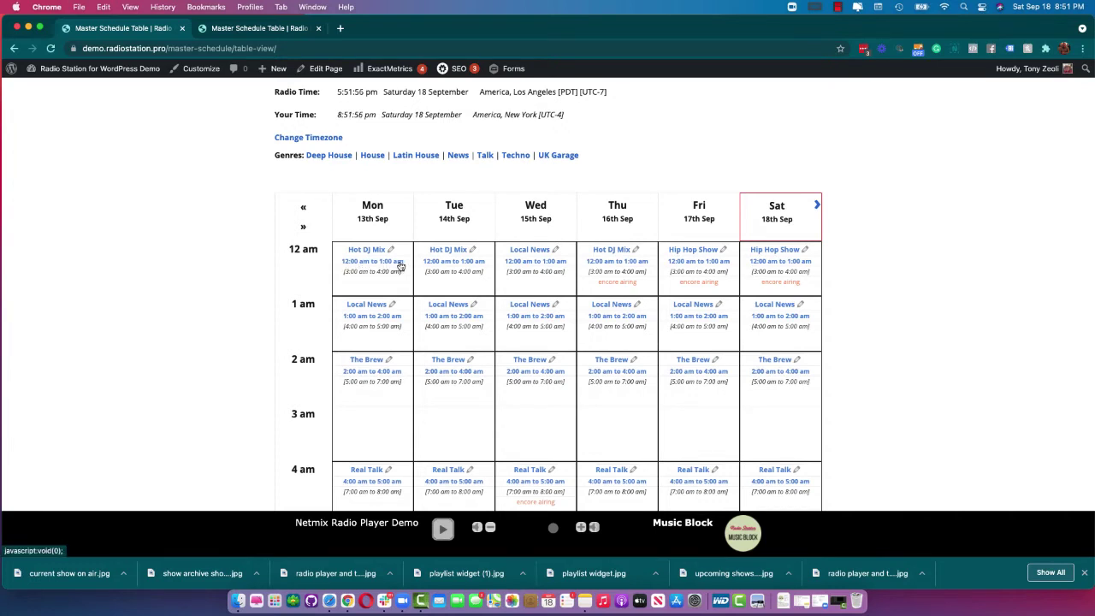
click(312, 138)
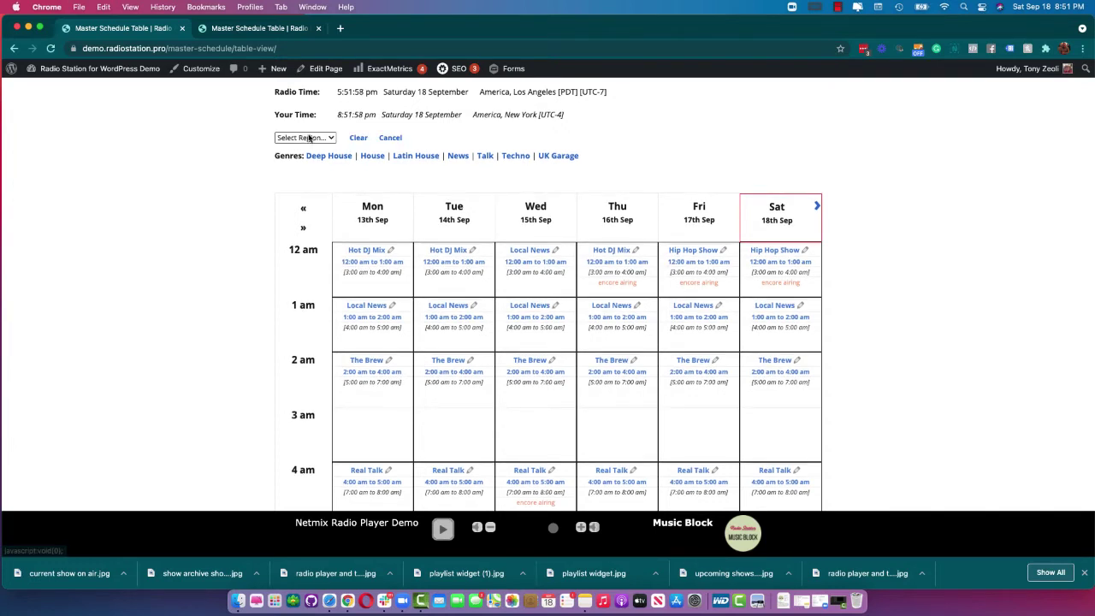
click(323, 142)
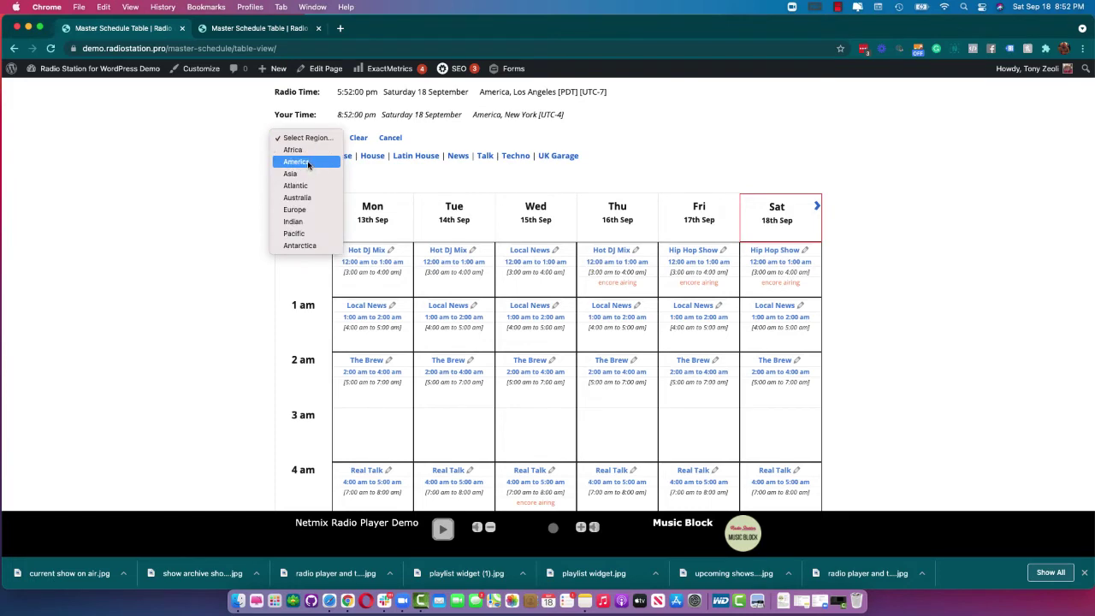
click(308, 165)
click(452, 137)
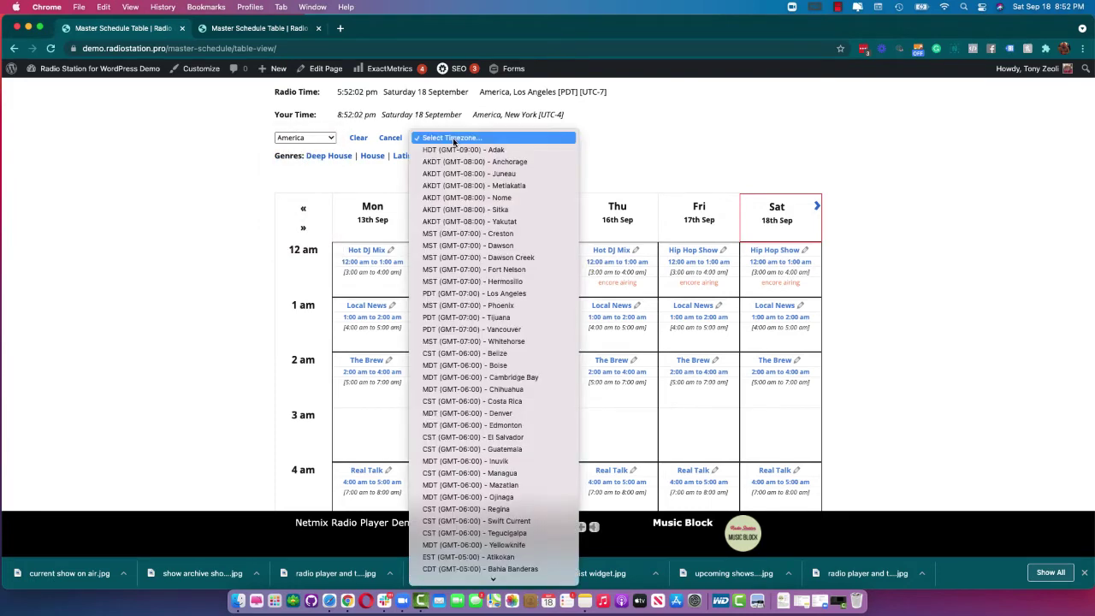
click(498, 294)
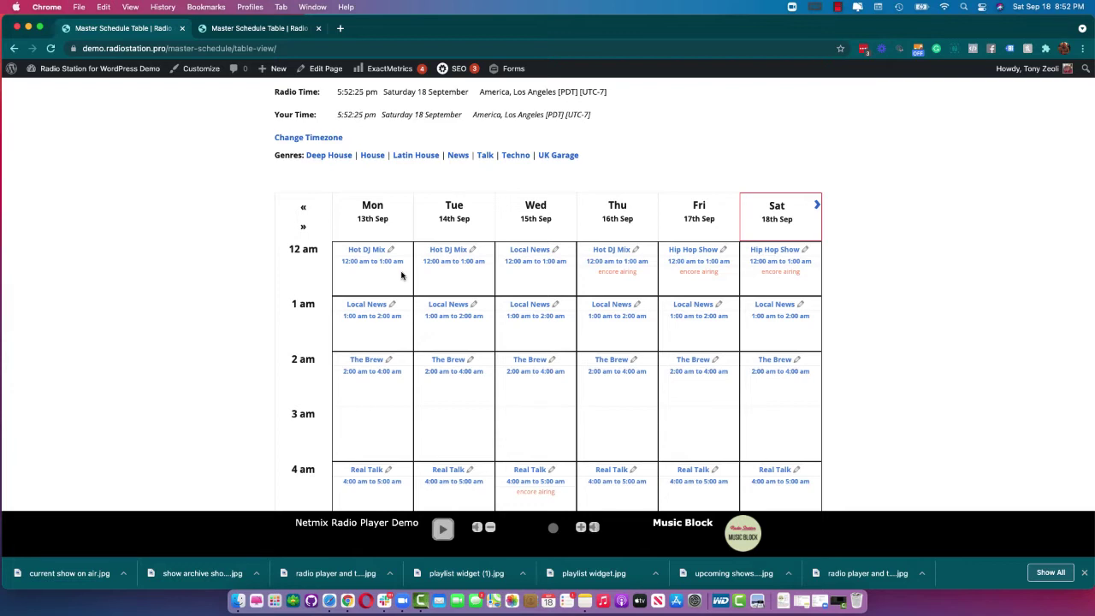
Clear the visitor timezone chosen on the master schedule page.
click(317, 138)
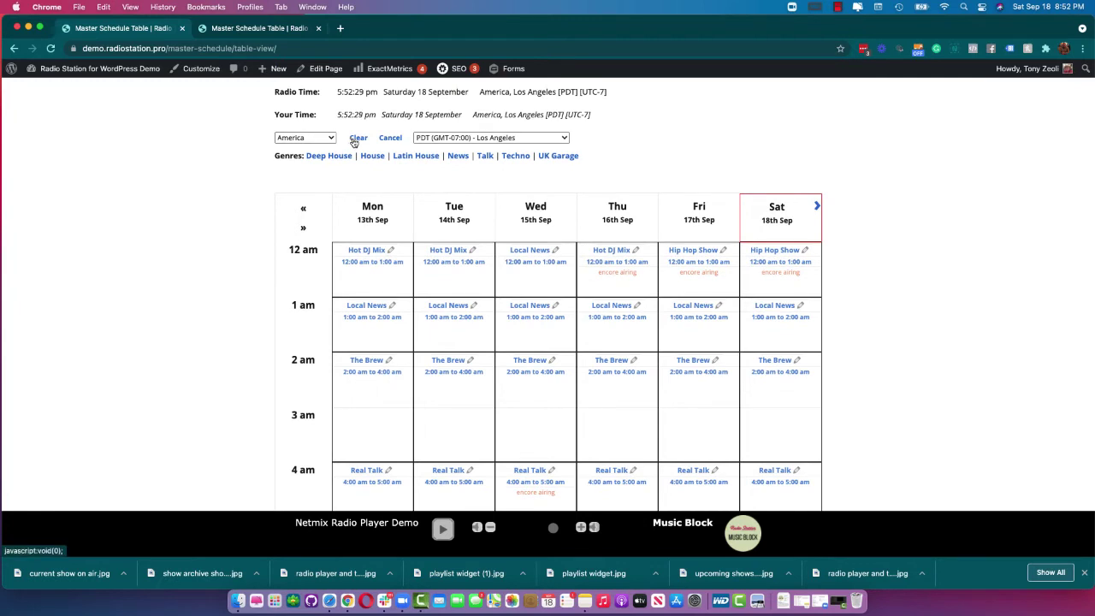
click(356, 141)
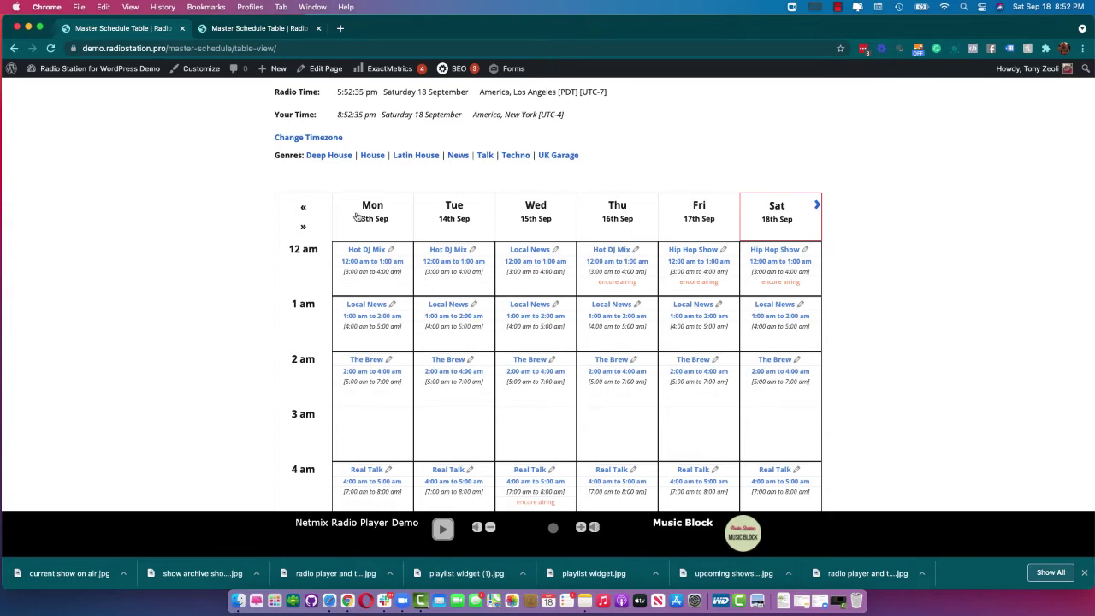
Set the station's Location Timezone to EDT (GMT-04:00) - New York in the Radio Station settings and save them.
click(258, 30)
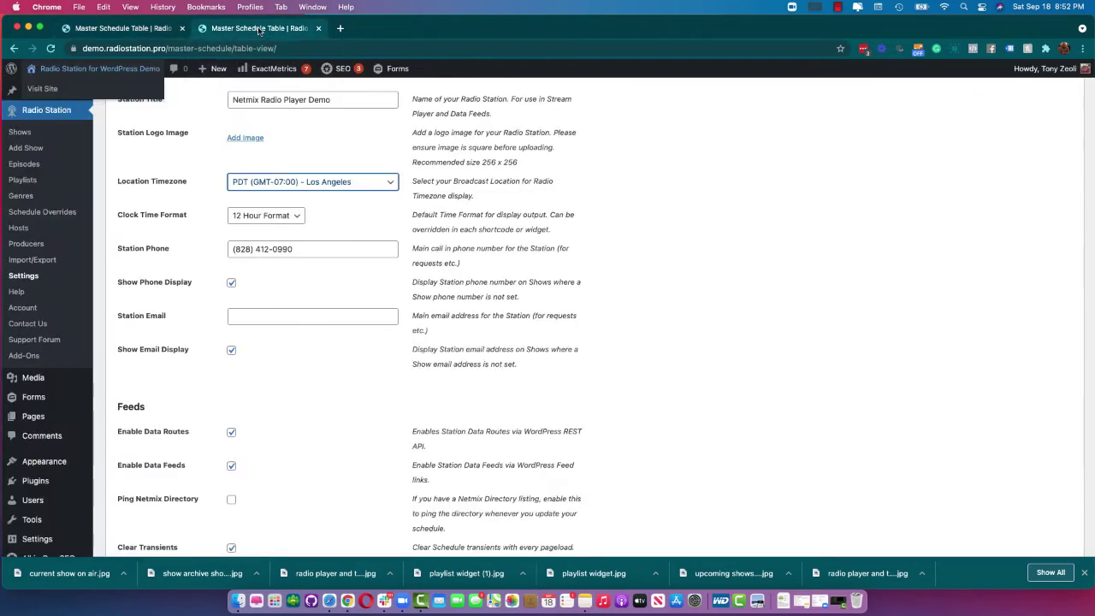
click(314, 182)
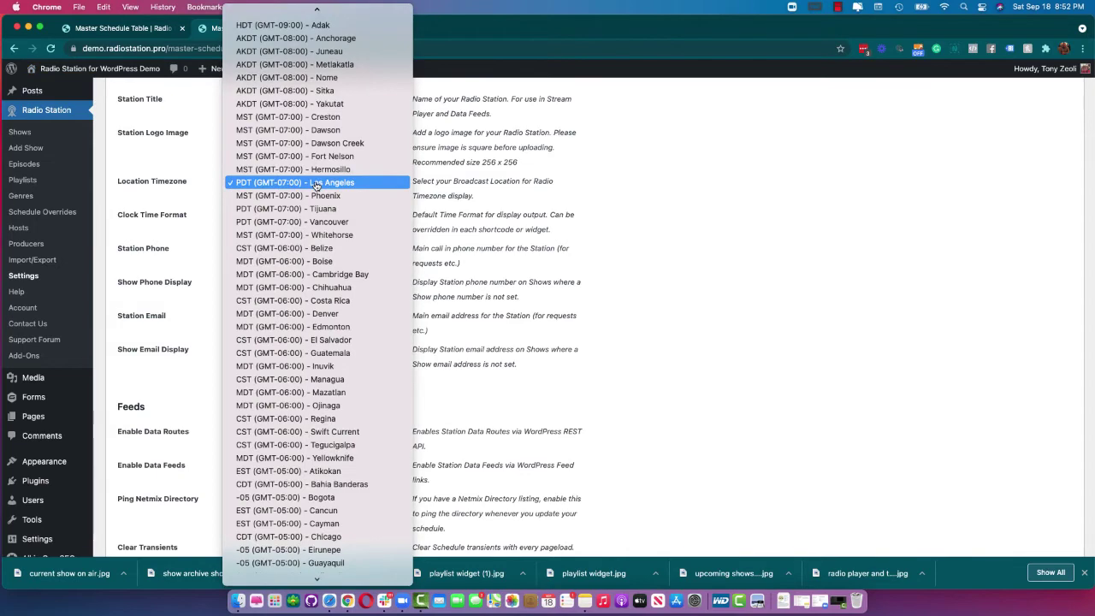
scroll(321, 368, down, 6)
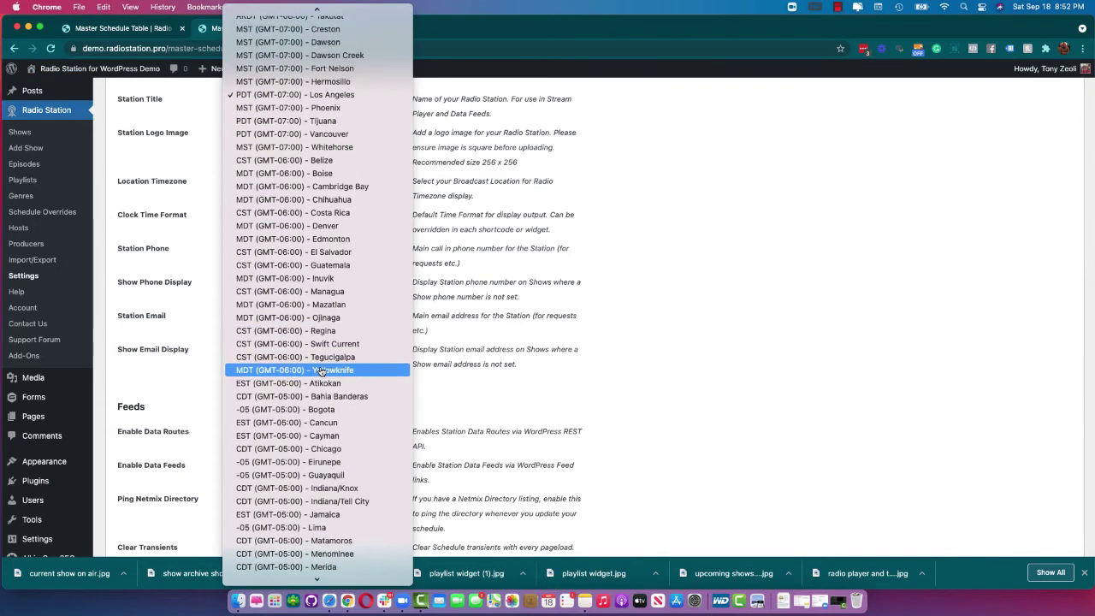
scroll(321, 370, down, 3)
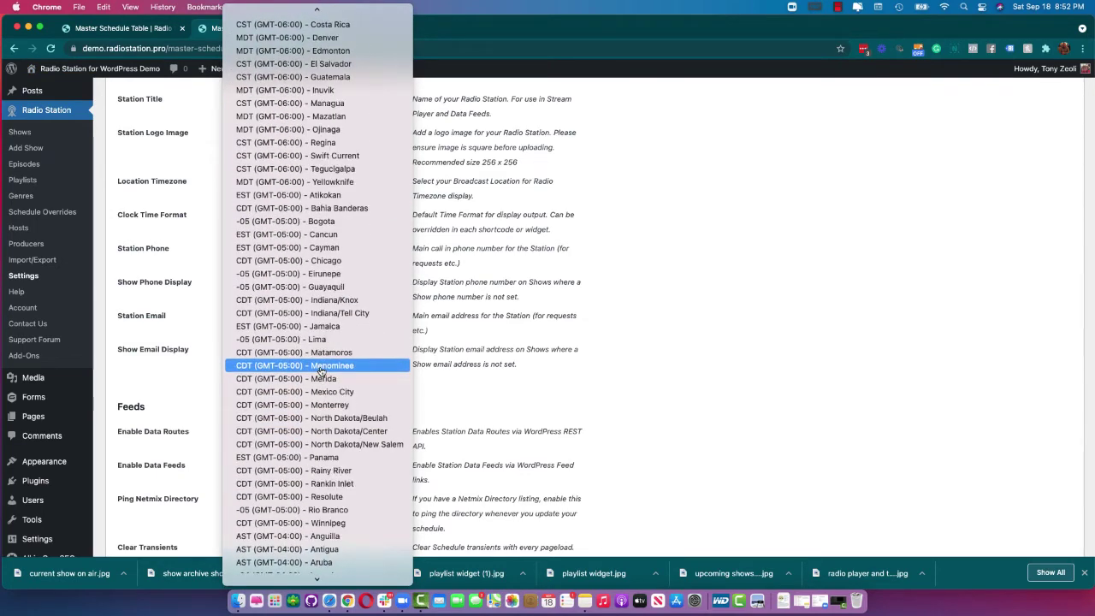
scroll(321, 369, down, 3)
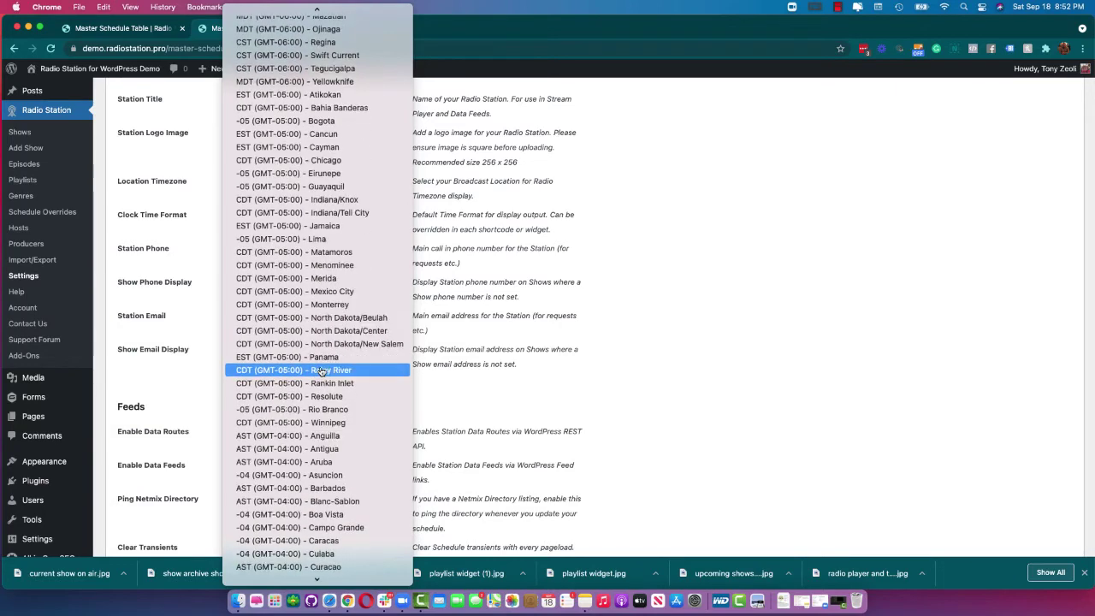
scroll(320, 369, down, 6)
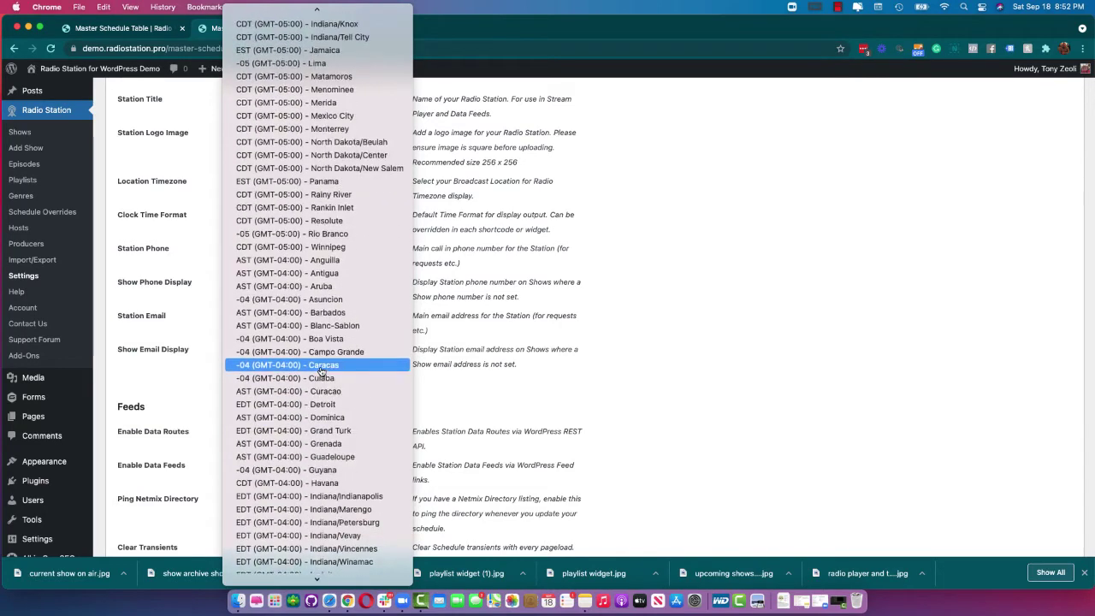
scroll(321, 370, down, 3)
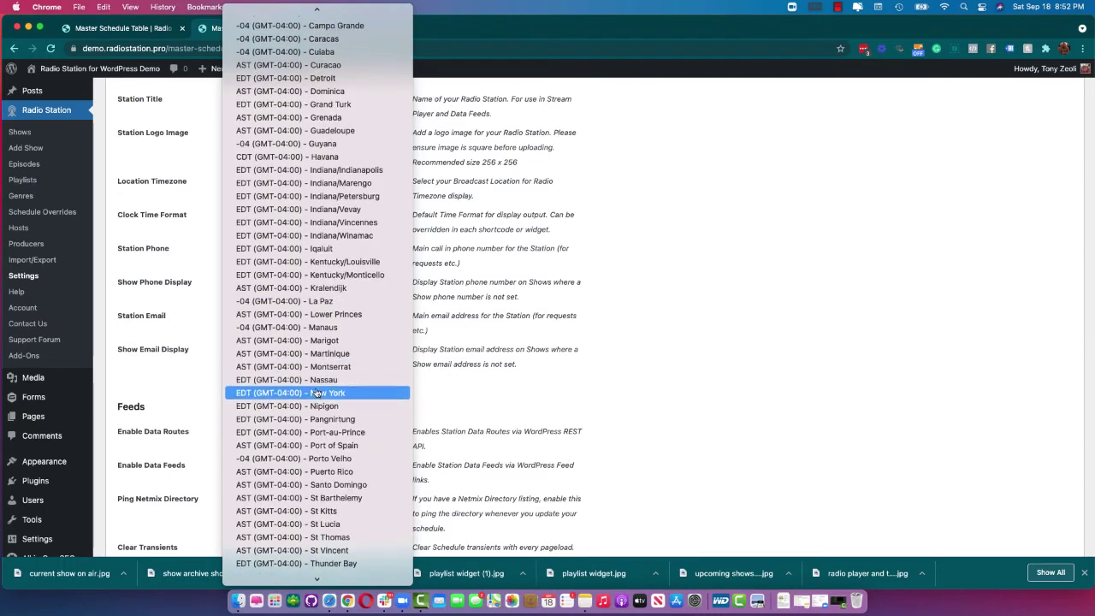
click(320, 396)
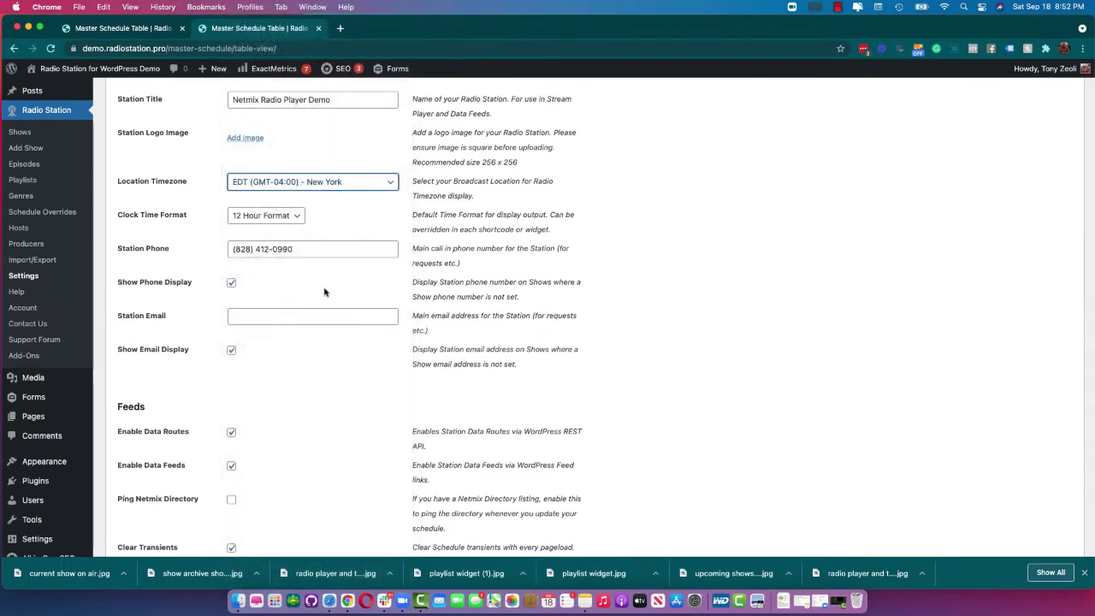
scroll(386, 471, down, 5)
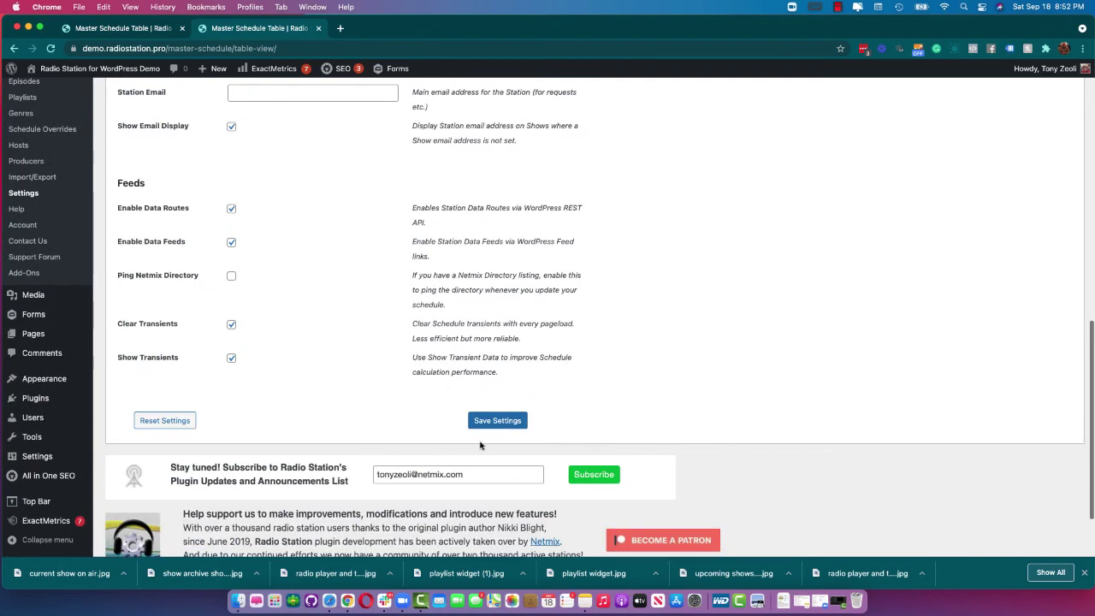
click(496, 421)
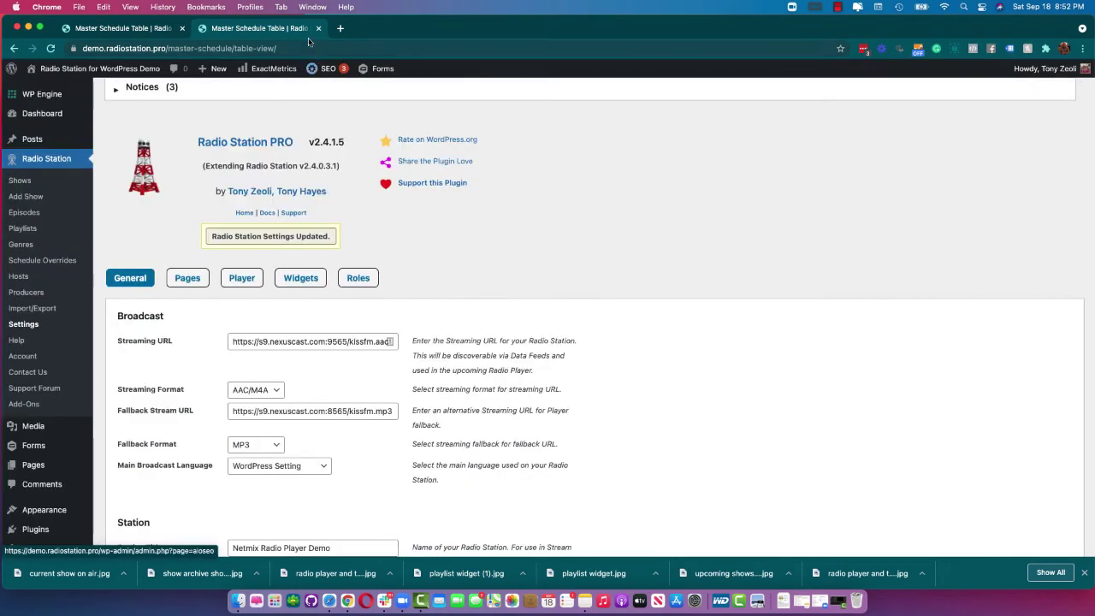
Close the plugin settings page and reload the master schedule table view with the saved station timezone.
click(318, 28)
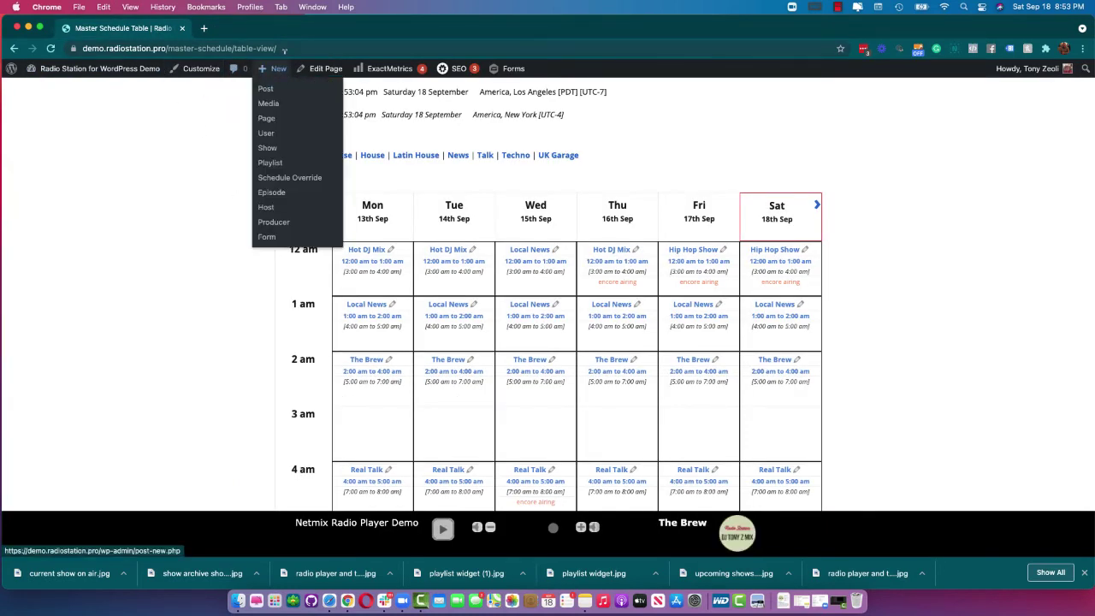
click(286, 48)
key(Return)
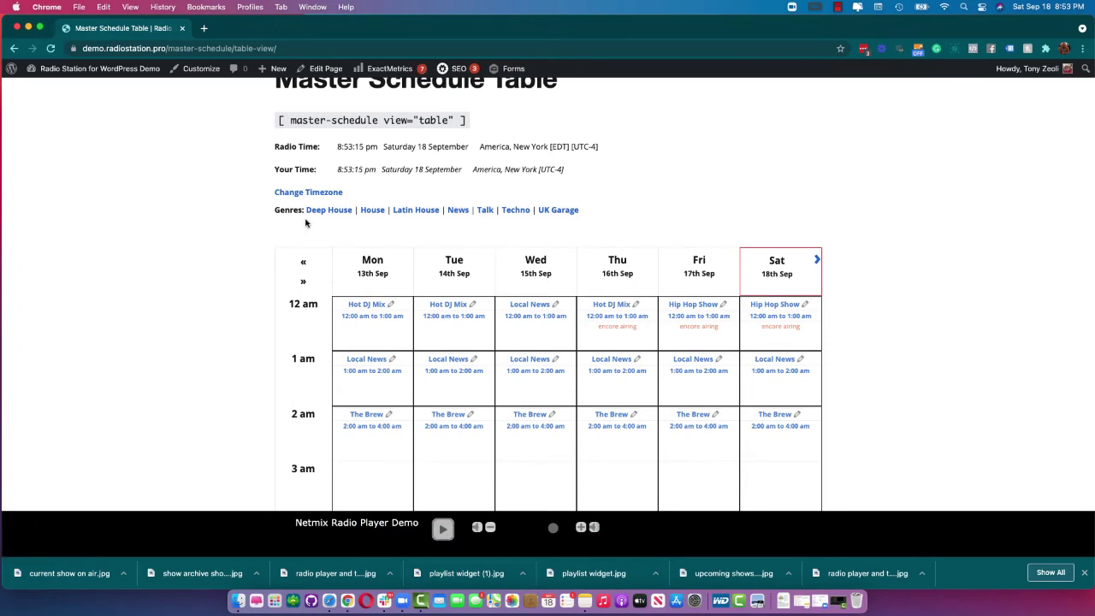
Change the visitor timezone on the reloaded master schedule to region America, PDT (GMT-07:00) - Los Angeles.
click(313, 193)
click(319, 192)
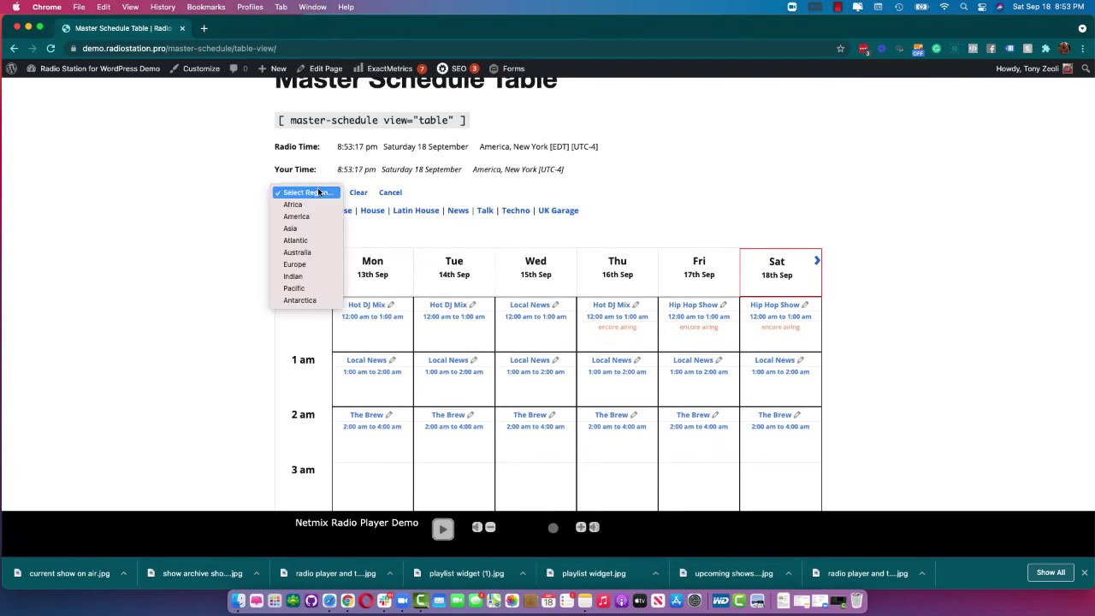
click(317, 219)
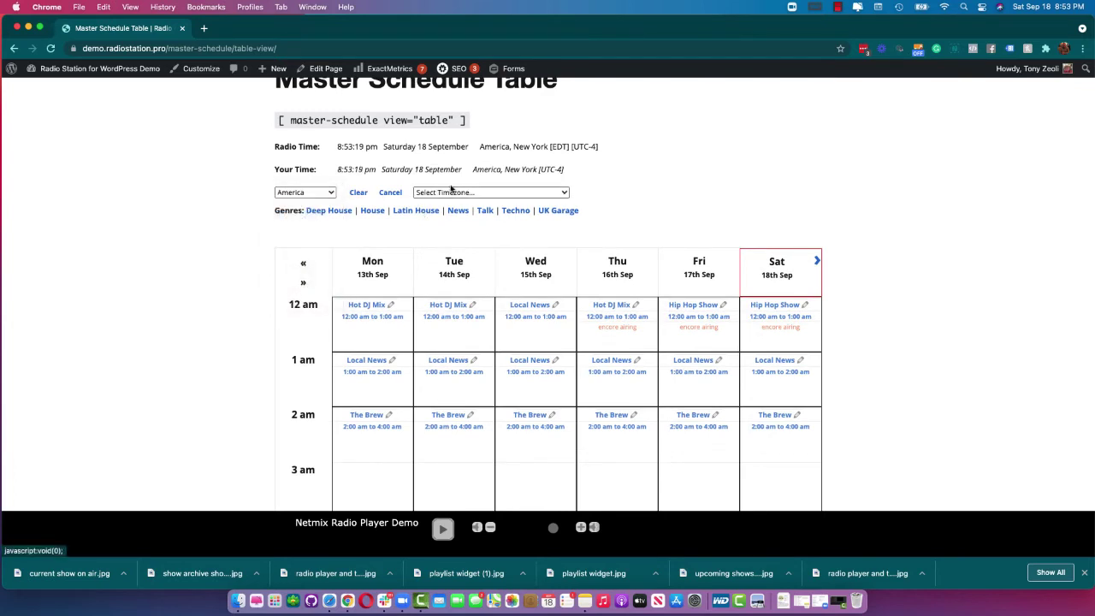
click(419, 193)
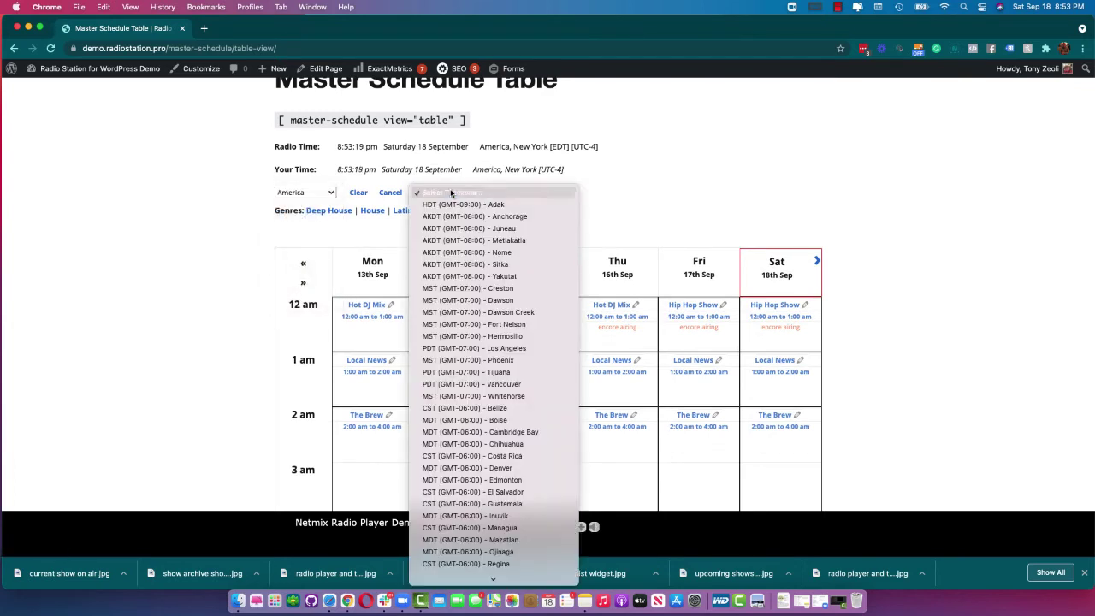
click(500, 349)
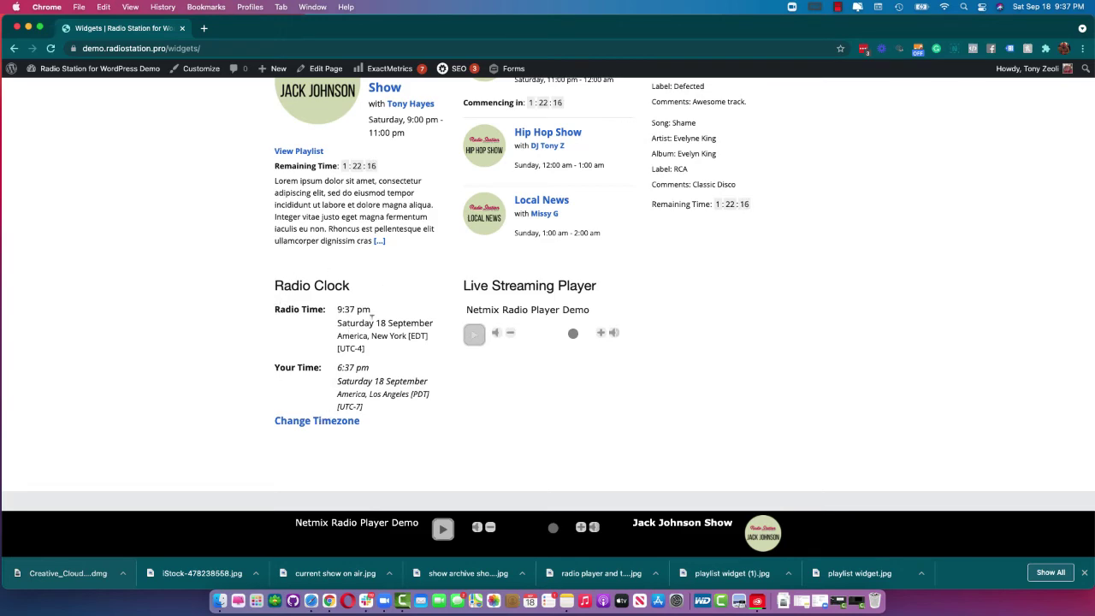
Look through the Widgets page, from its list of available widgets down to the on-air, upcoming shows and playlist widgets.
scroll(372, 315, up, 10)
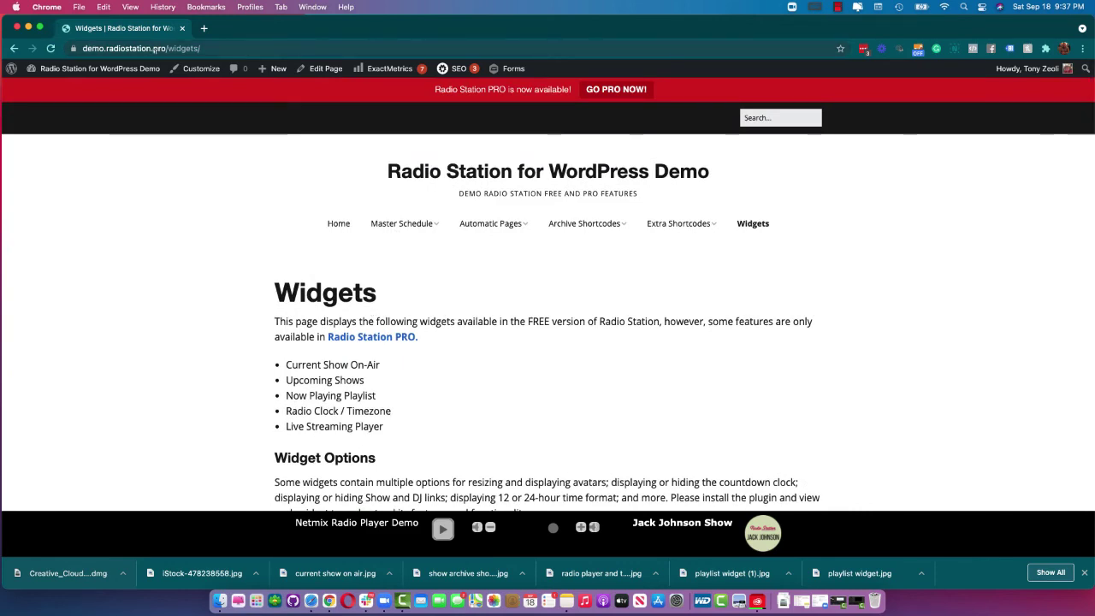
scroll(218, 254, down, 1)
scroll(218, 254, down, 15)
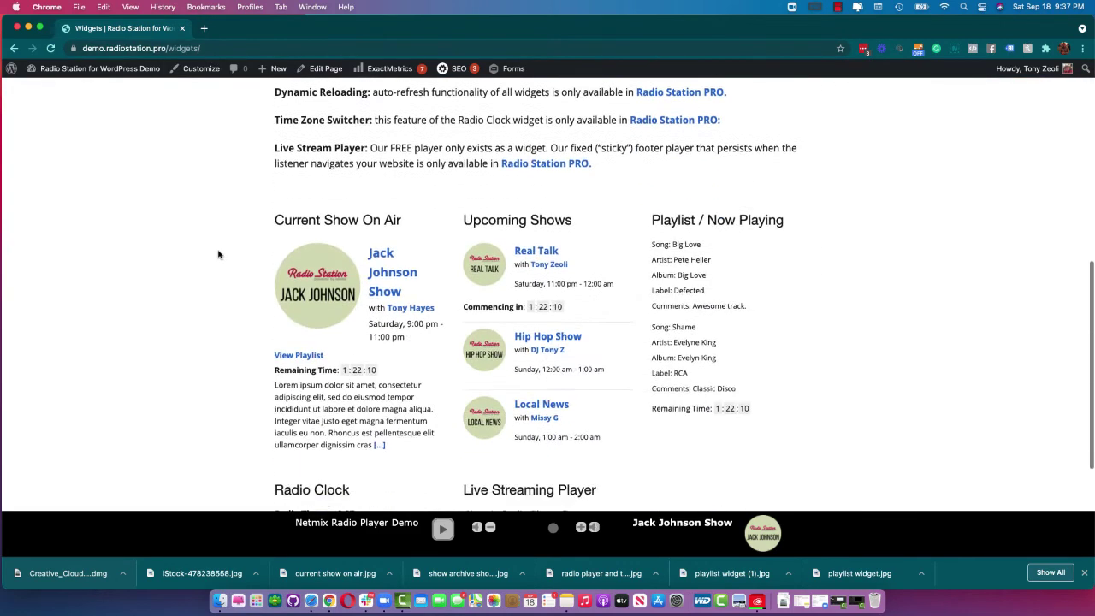